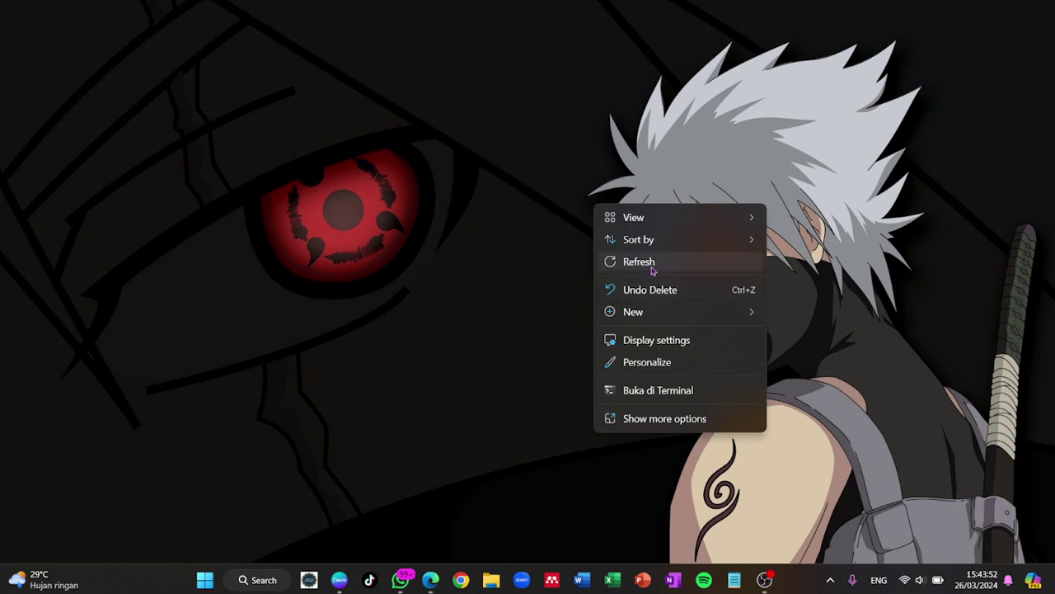
click(653, 266)
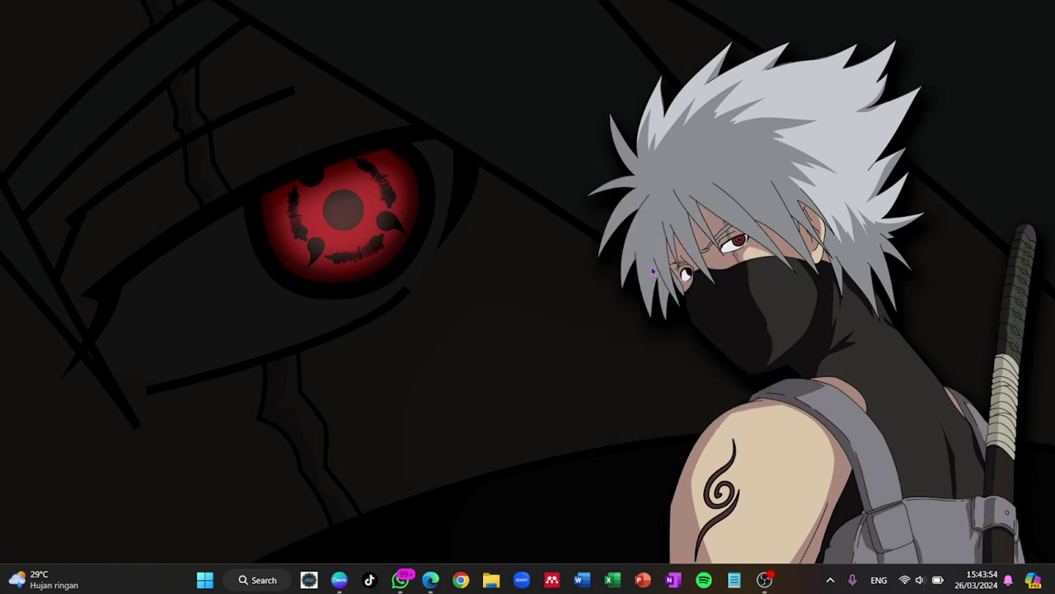
key(XF86MonBrightnessDown)
right_click(424, 216)
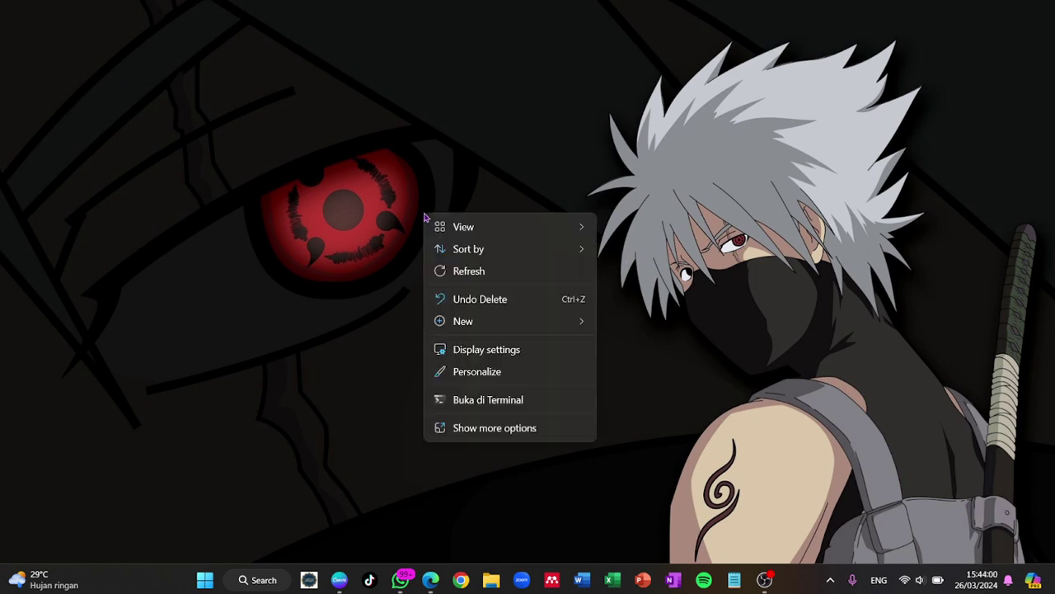
click(465, 272)
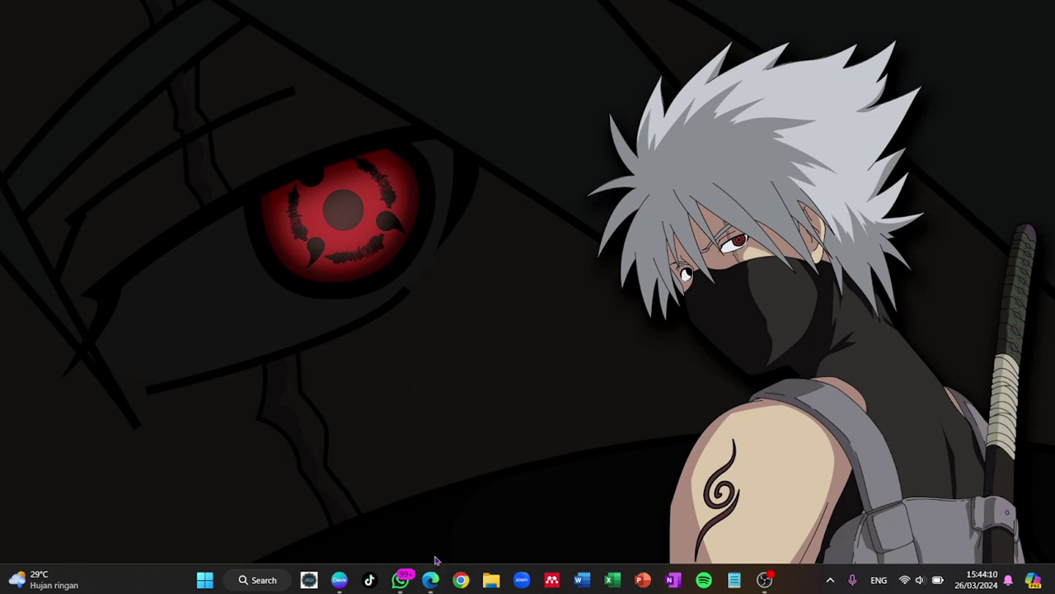
mouse_move(432, 582)
right_click(404, 201)
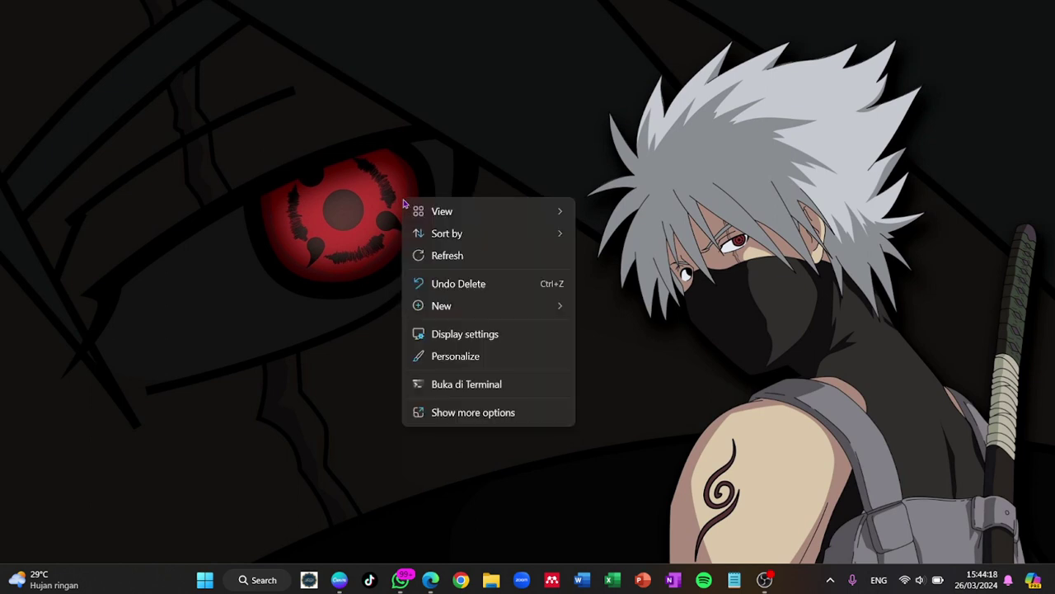
click(438, 258)
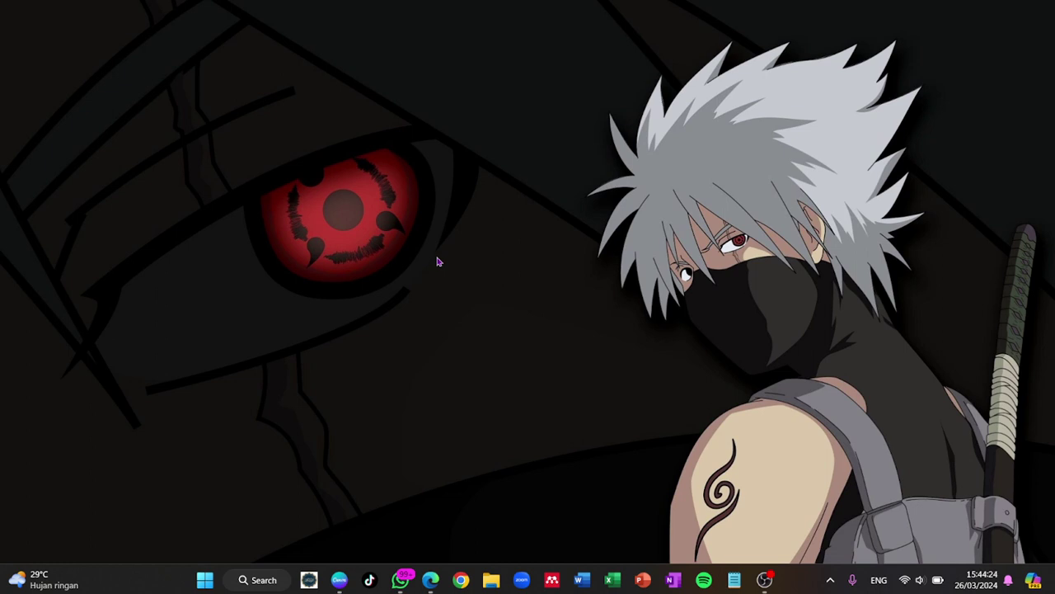
- Open the Windows Temp folder through the Run command "temp"
key(super+r)
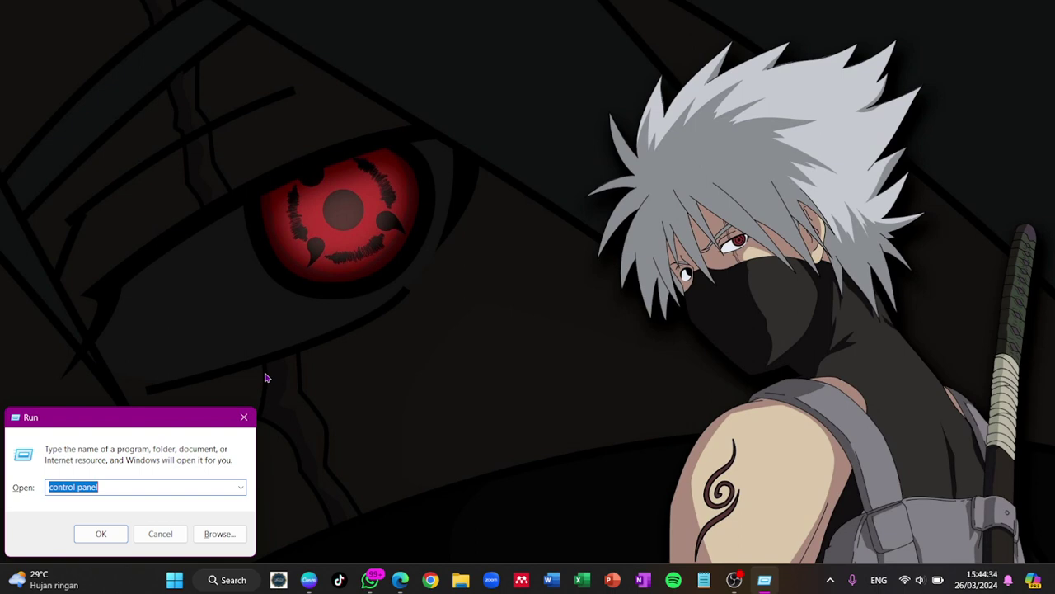
text(temp)
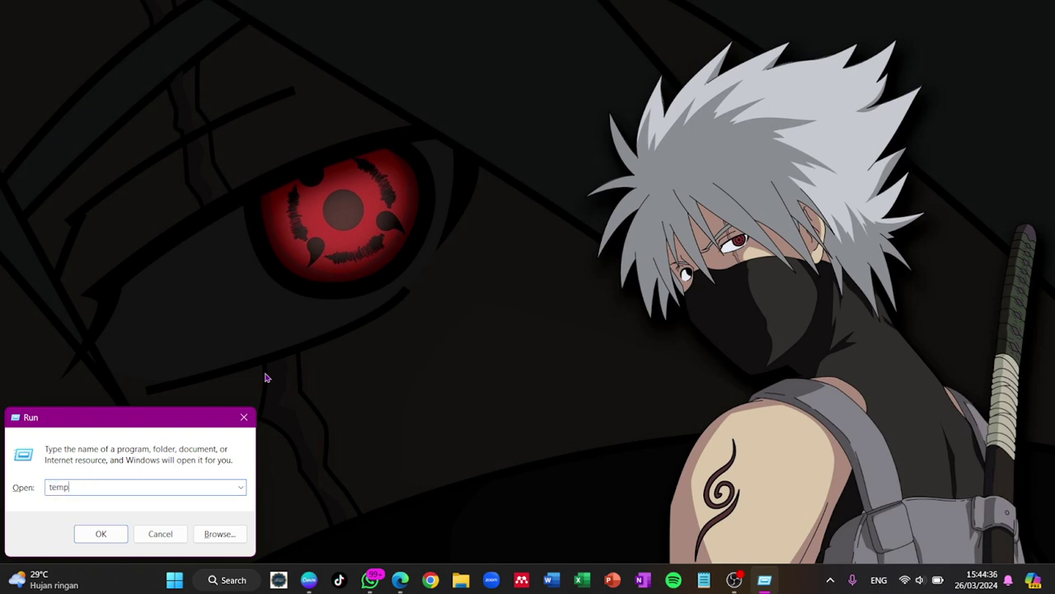
key(Return)
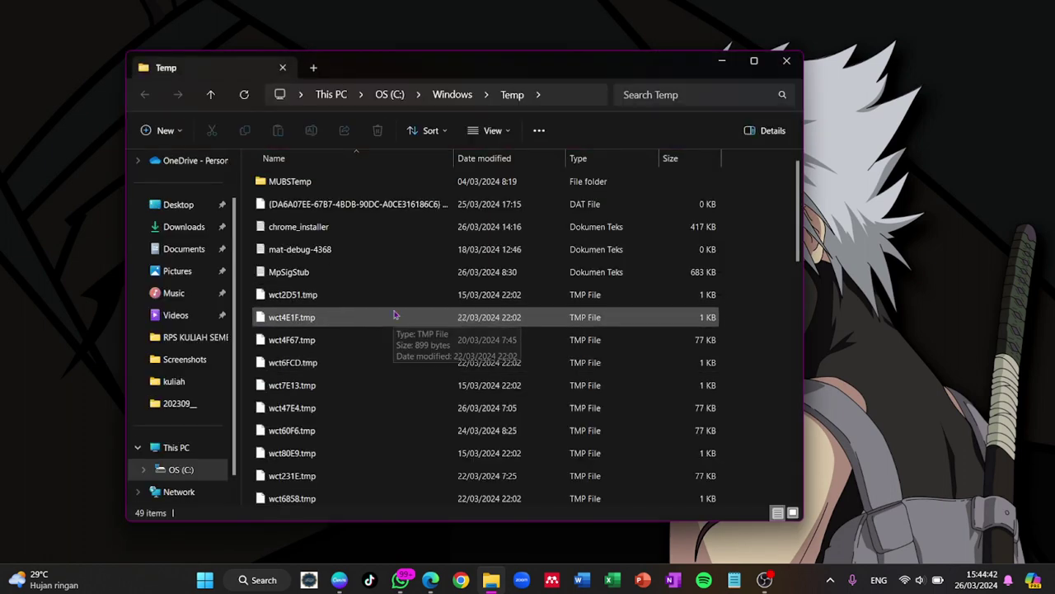
- Delete all items in the Windows Temp folder, skipping every file in use, and close the folder window
key(ctrl+a)
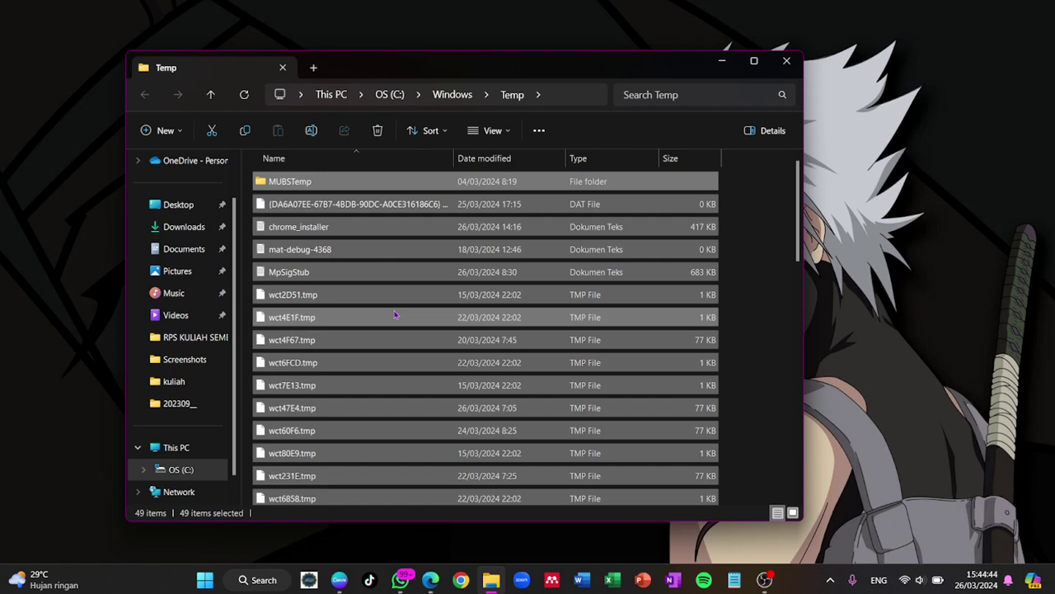
key(Delete)
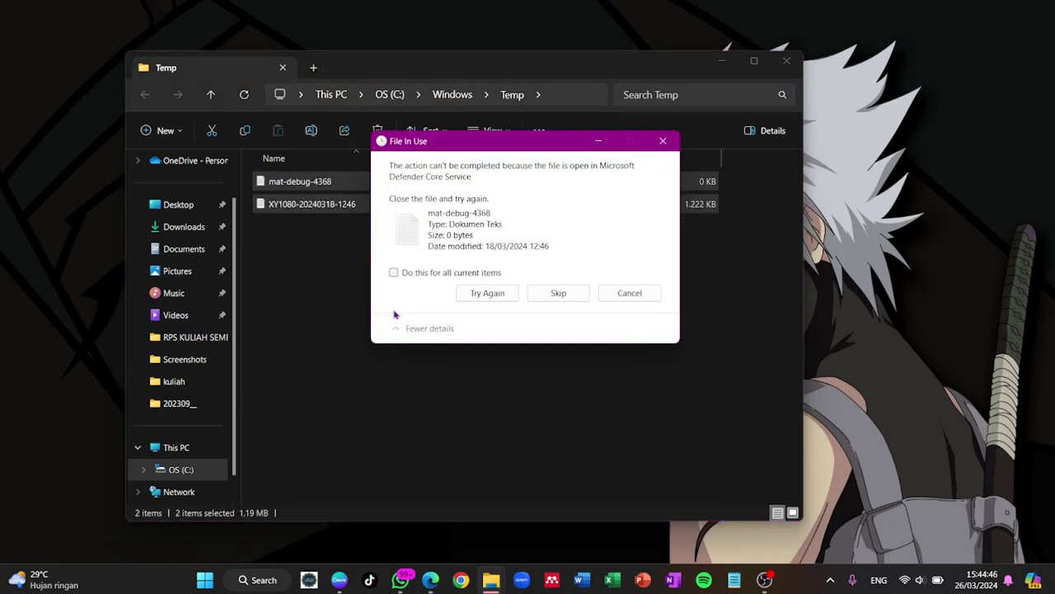
click(545, 297)
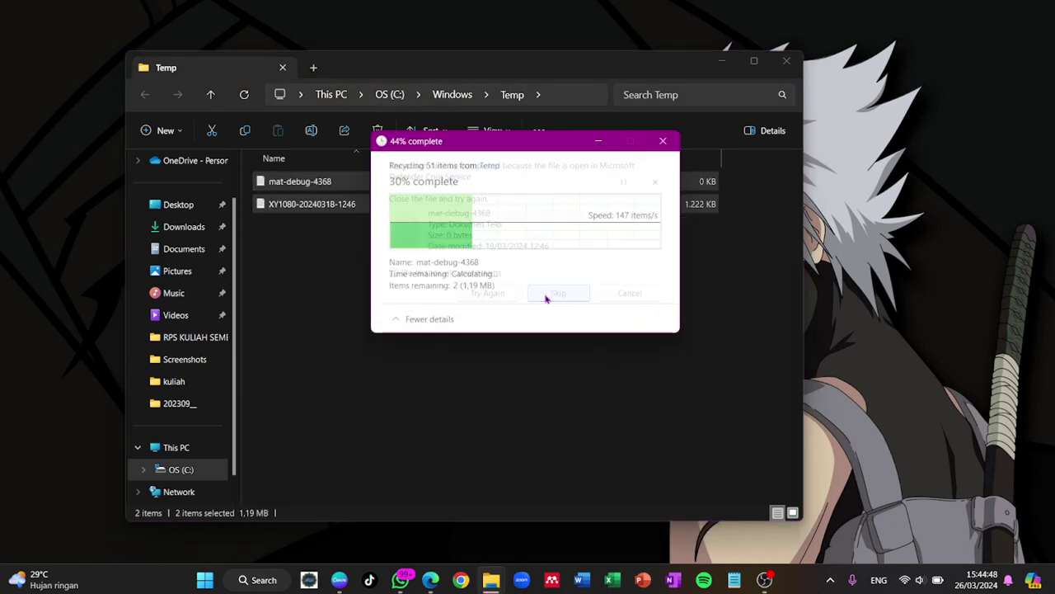
click(477, 280)
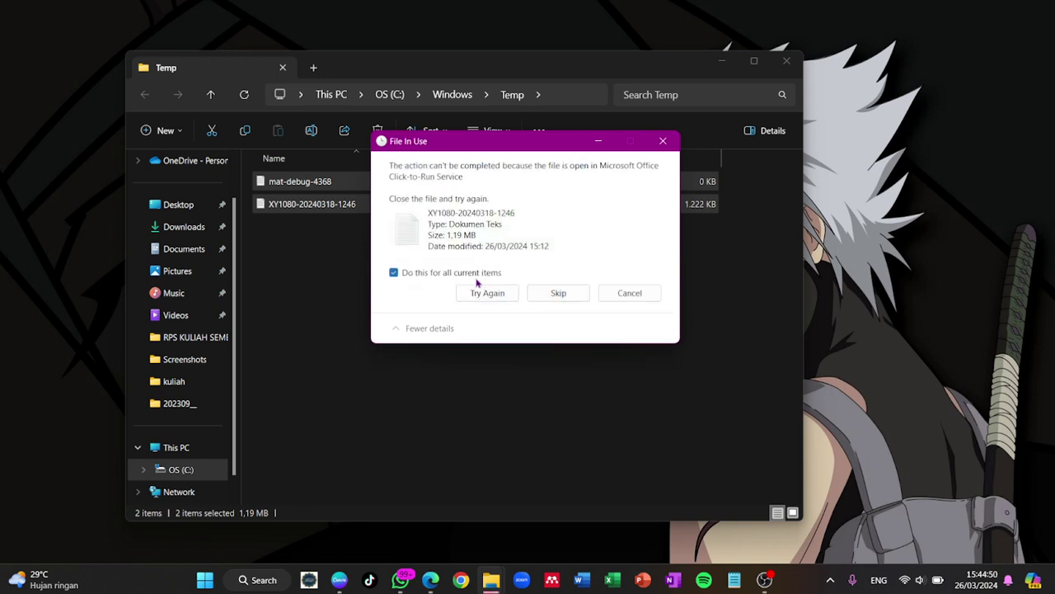
click(558, 294)
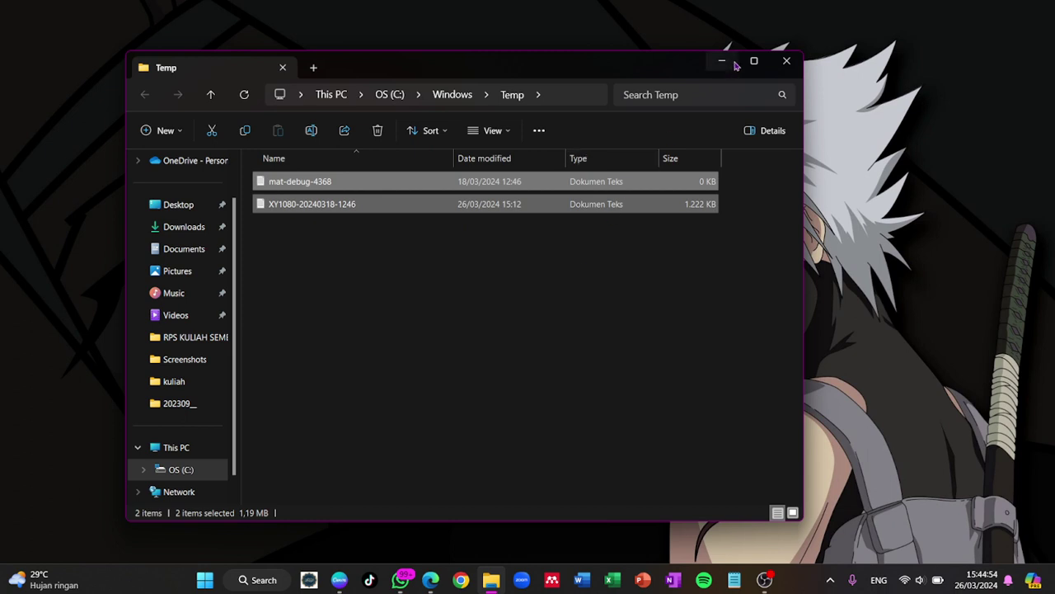
click(786, 61)
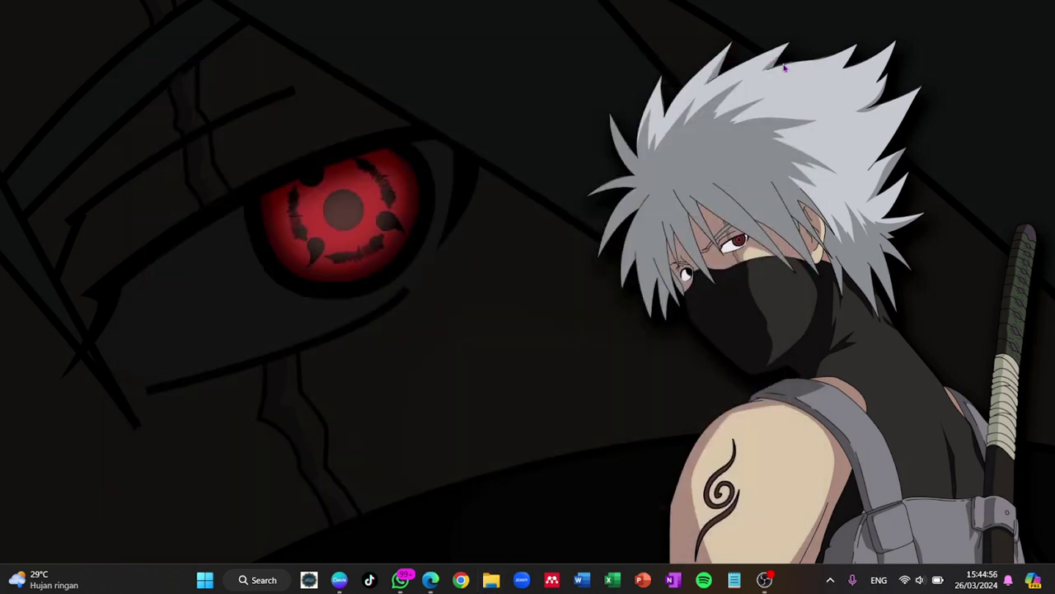
- Open the user's local Temp folder through the Run command "%temp%"
key(super+r)
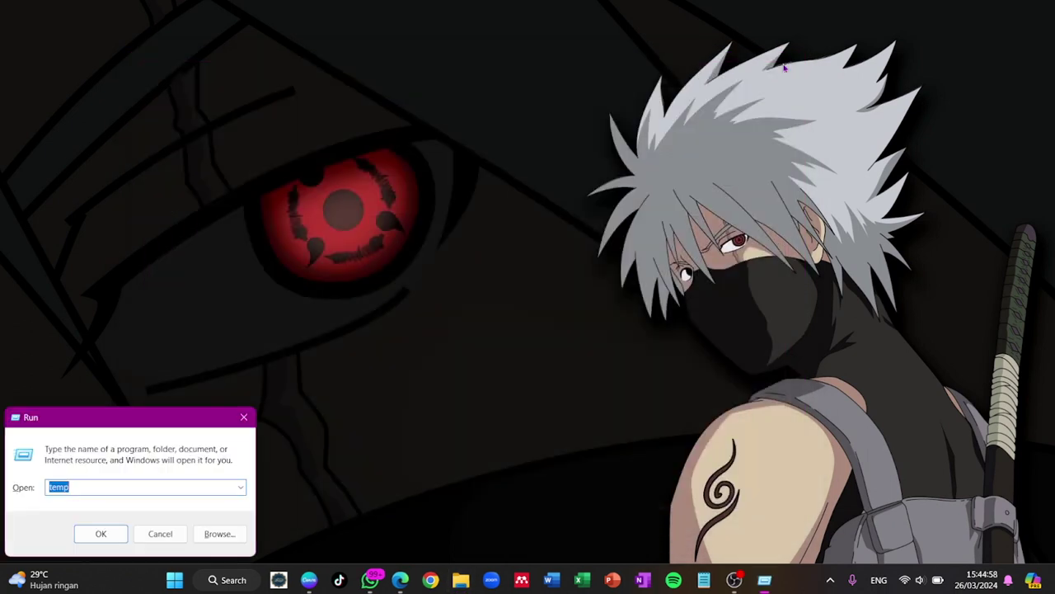
text(%)
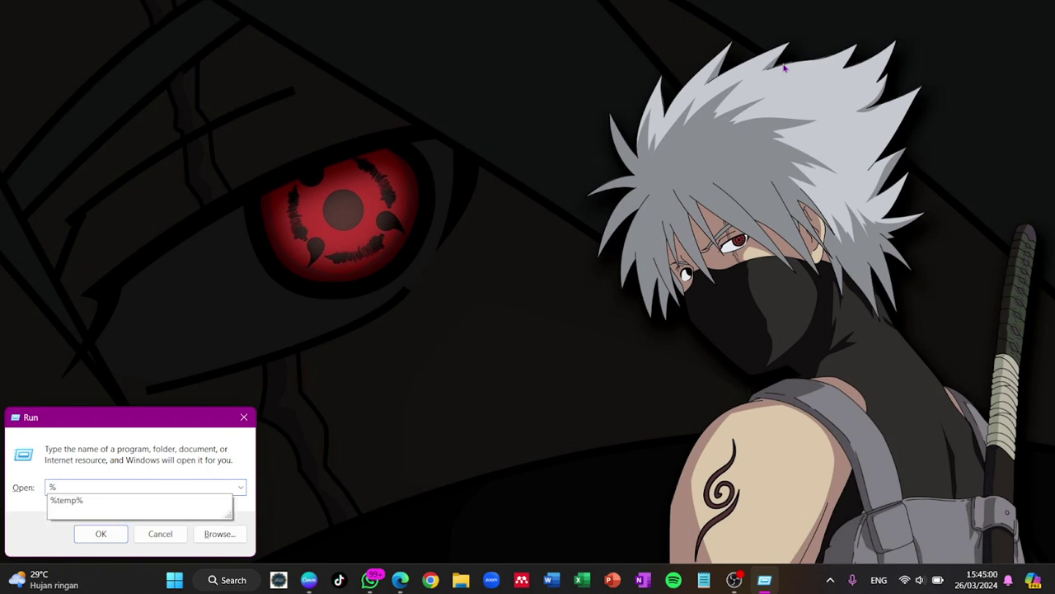
text(temp%)
key(Return)
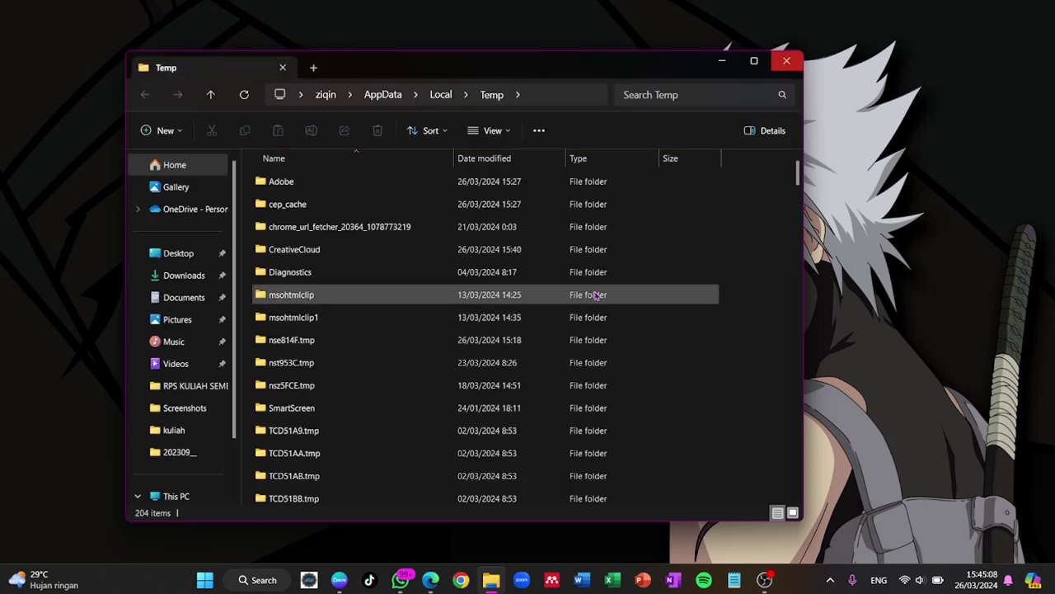
- Delete all items in the local AppData Temp folder, skipping all files in use, and minimize the folder window
scroll(483, 353, down, 20)
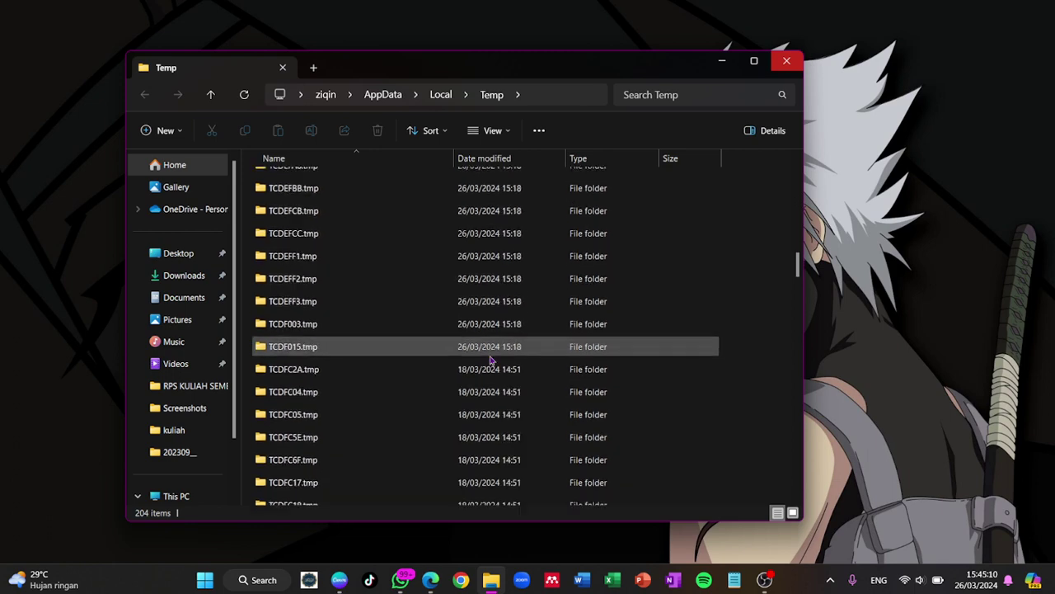
scroll(490, 359, down, 7)
key(ctrl+a)
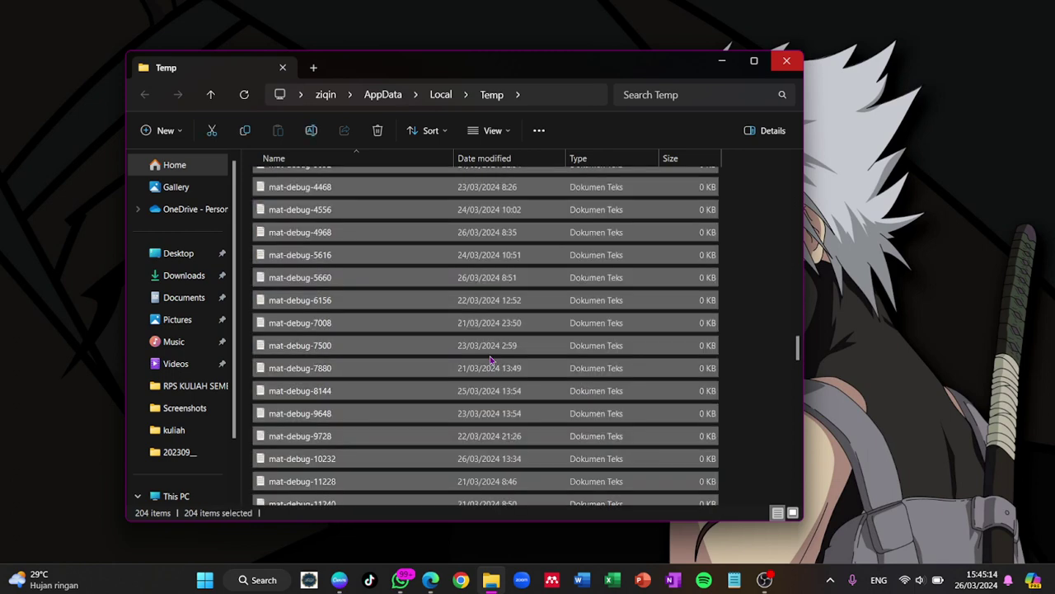
key(Delete)
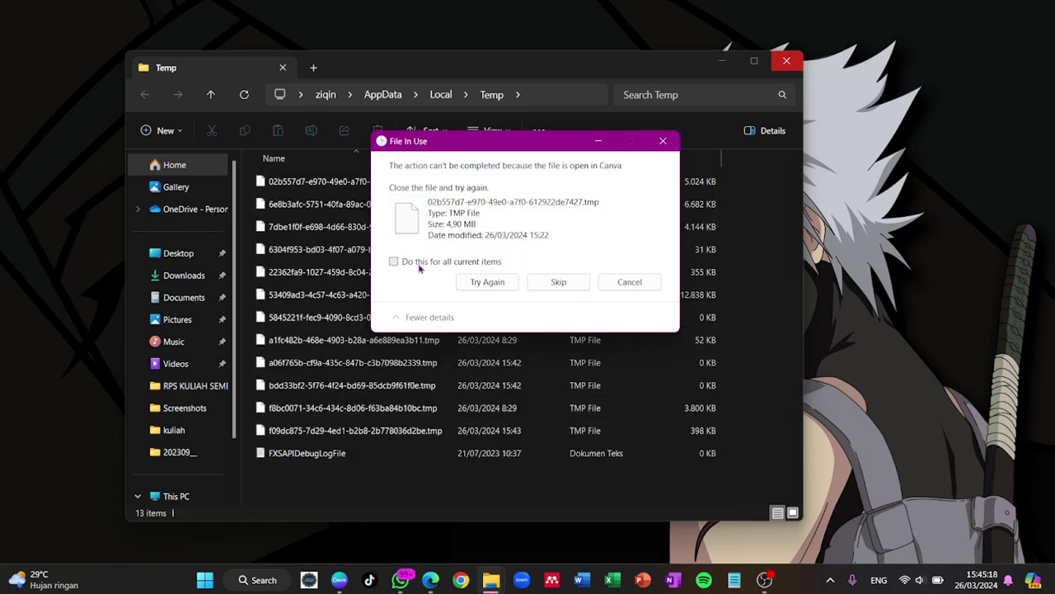
click(394, 261)
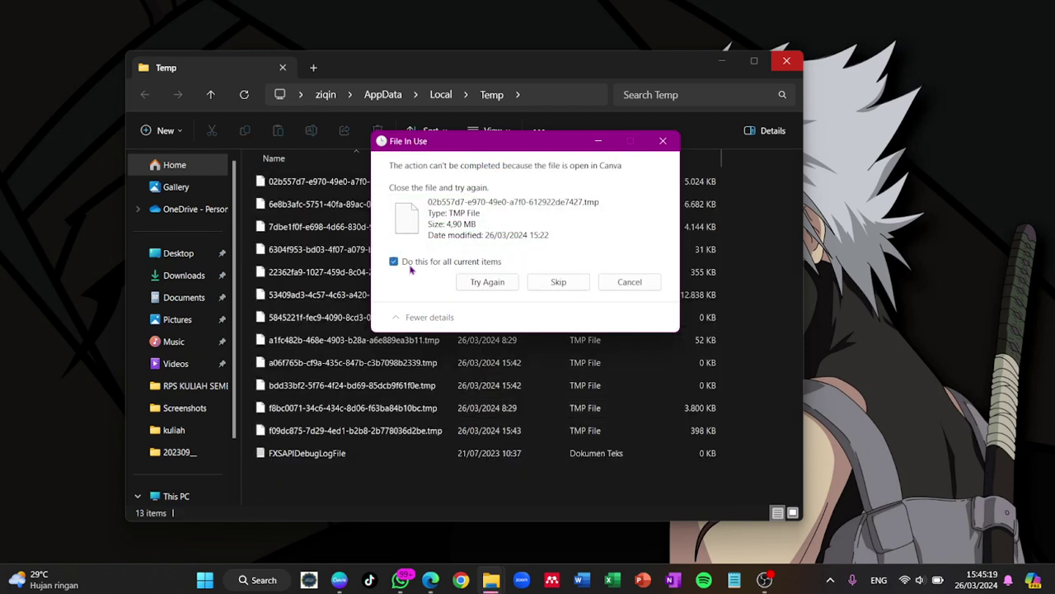
click(559, 283)
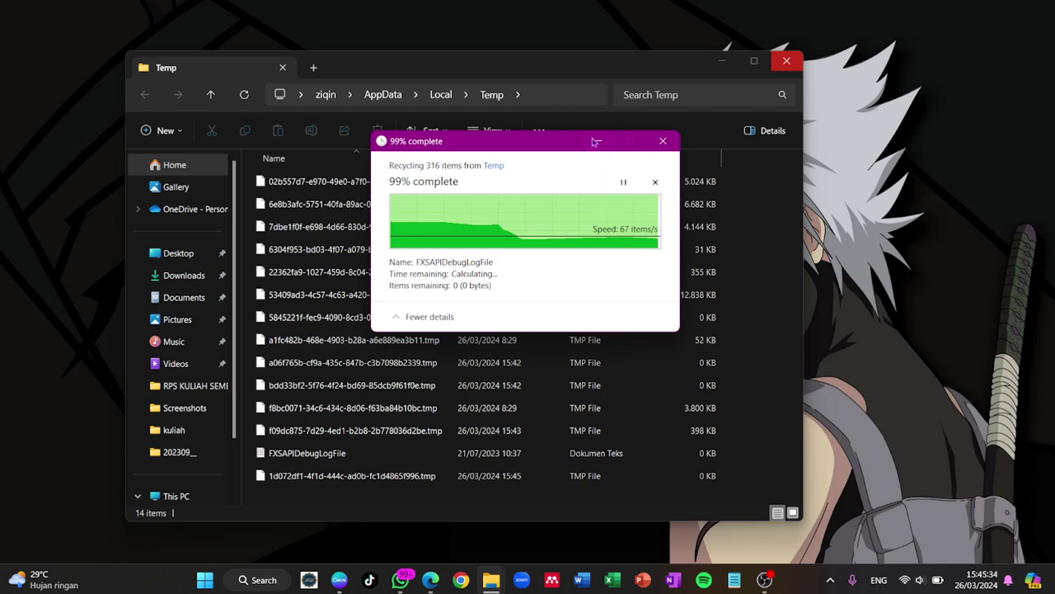
click(726, 63)
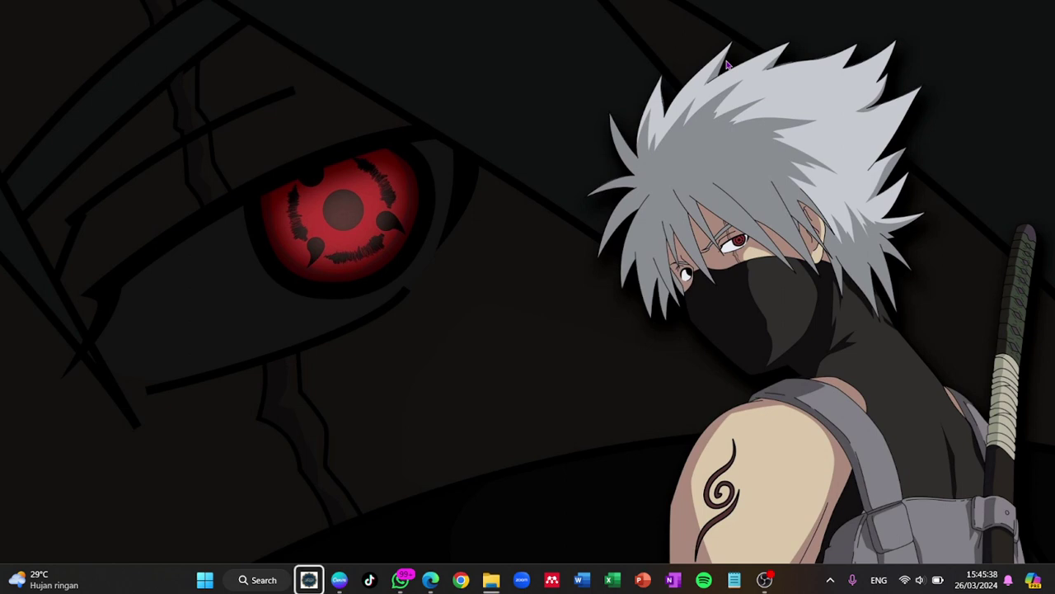
- Open the Windows Prefetch folder through the Run command "prefetch" and grant permanent access to it
key(super+r)
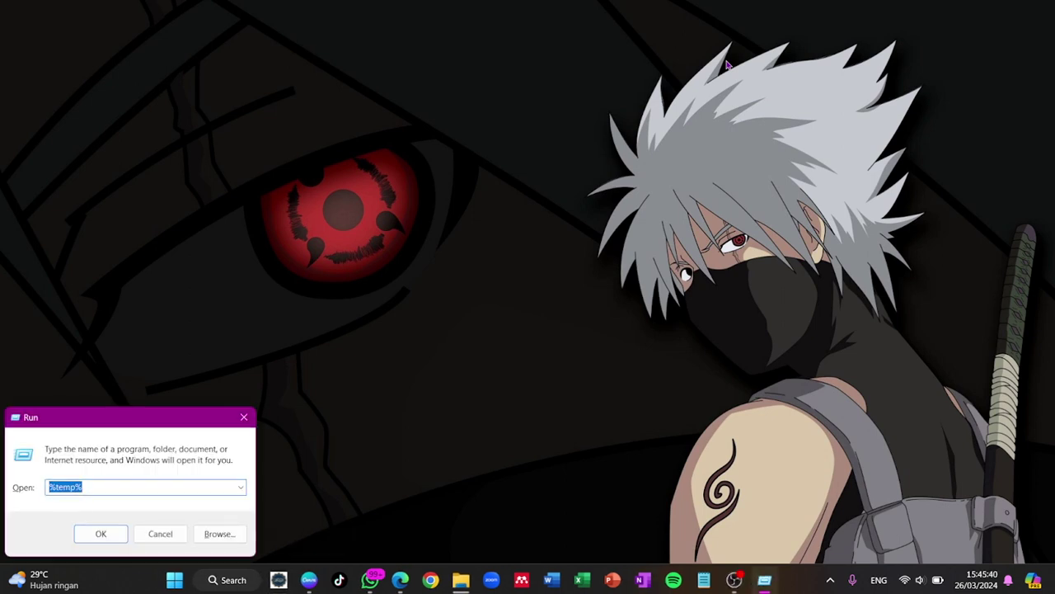
text(prefe)
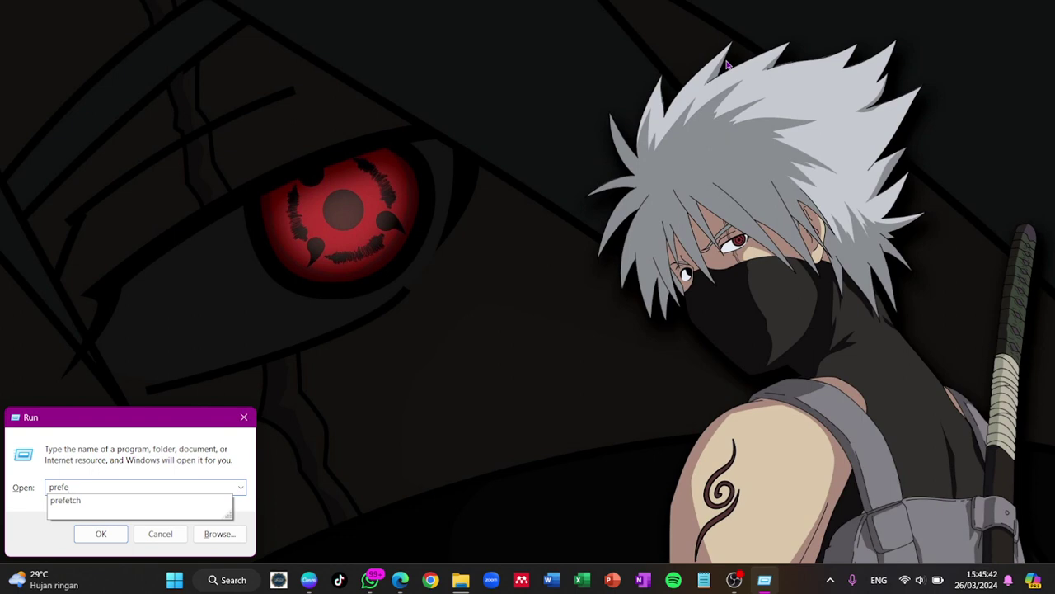
text(tch)
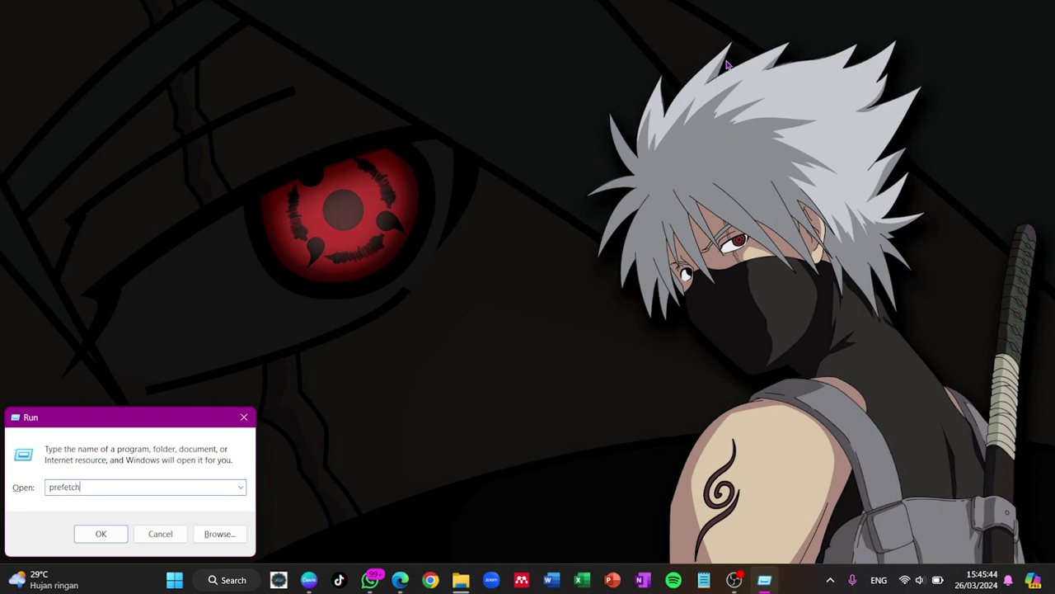
key(Return)
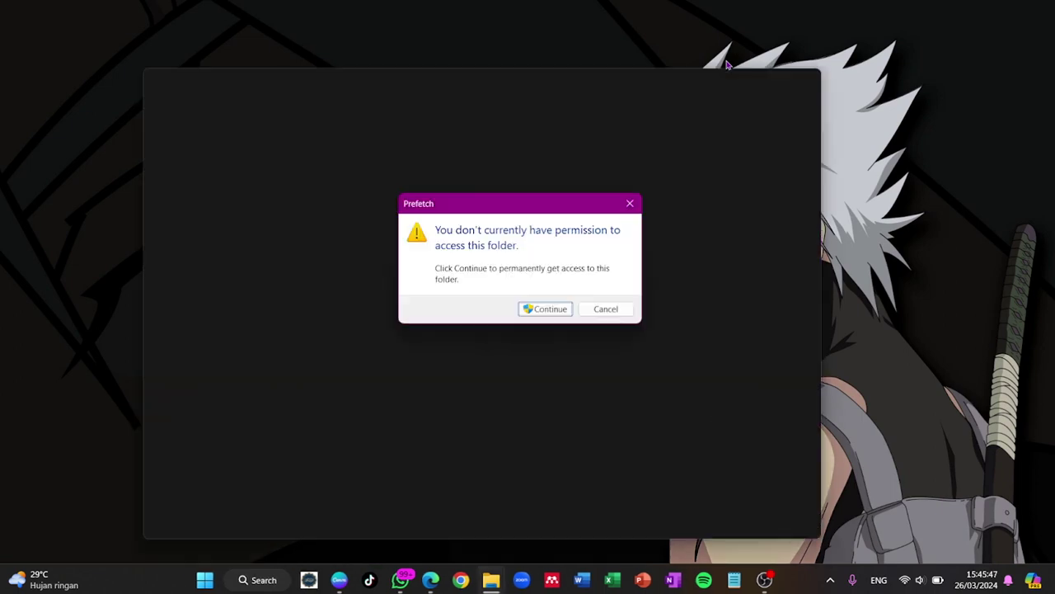
key(Return)
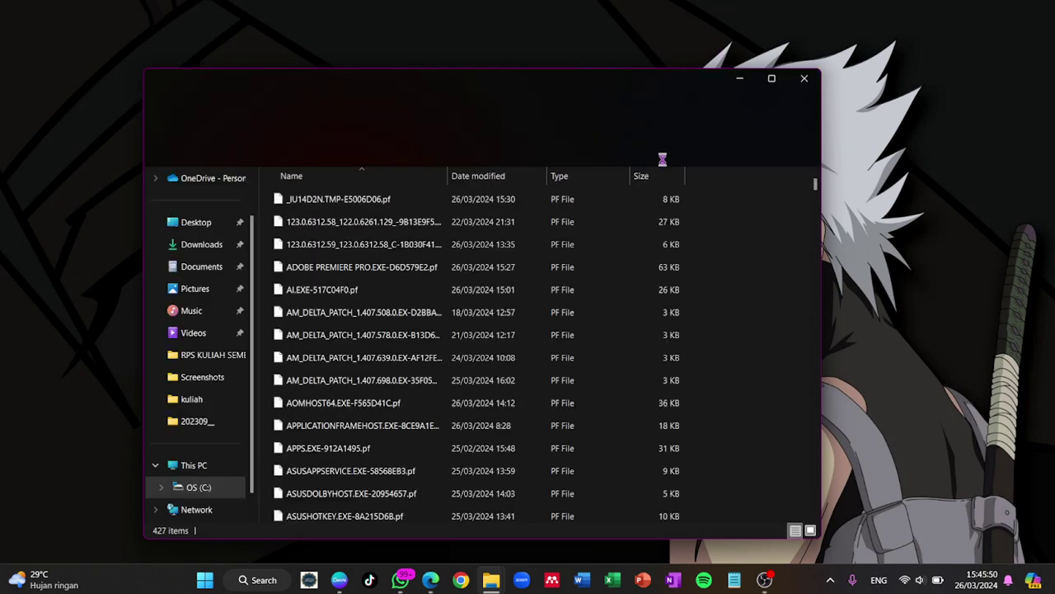
- Delete all items in the Prefetch folder, skipping all files in use, and minimize the progress and folder windows
key(ctrl+a)
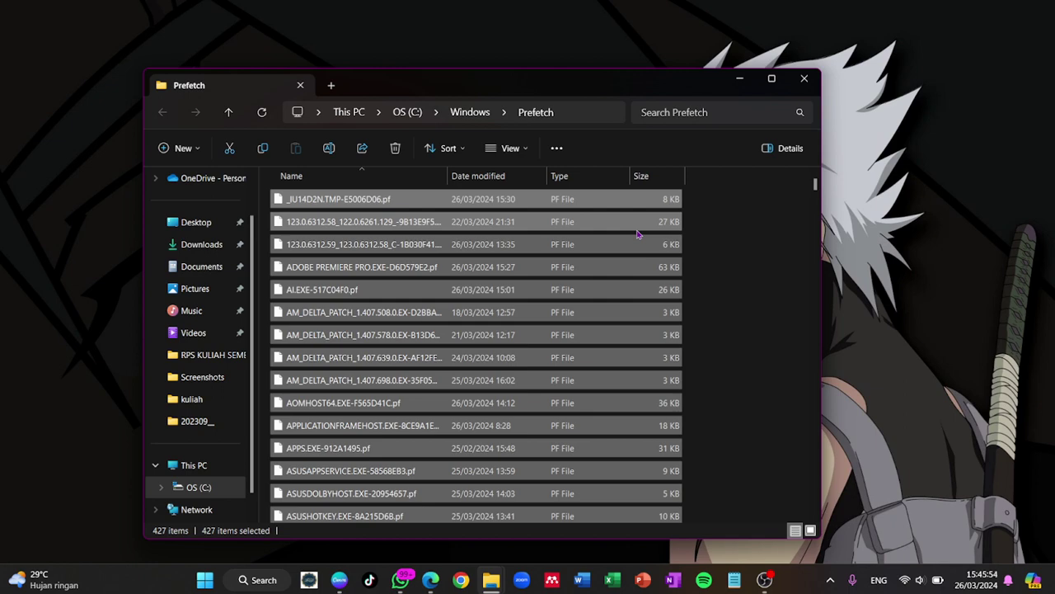
key(Delete)
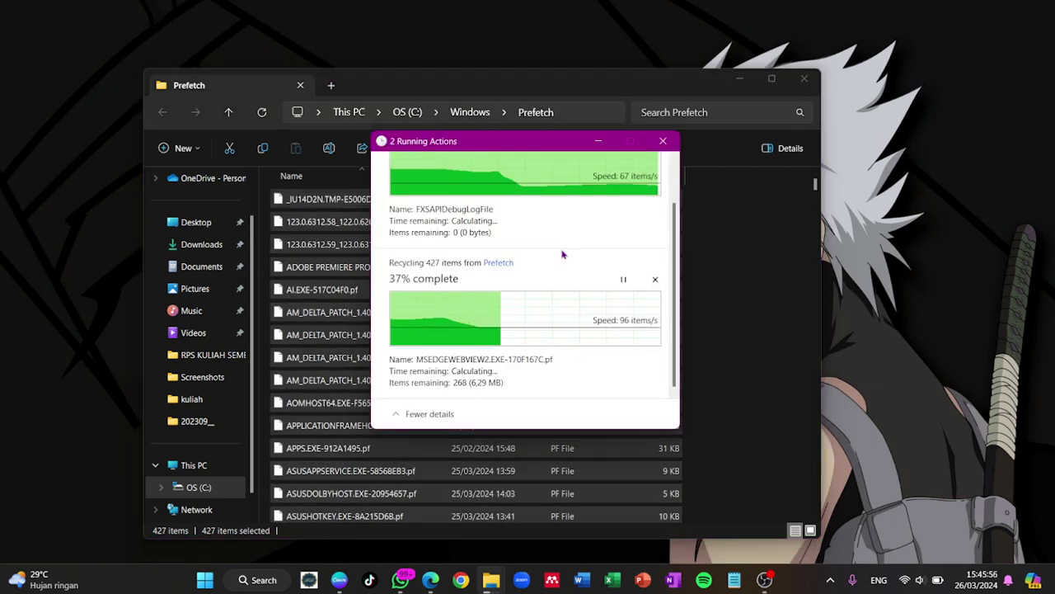
scroll(562, 255, up, 1)
scroll(574, 307, down, 1)
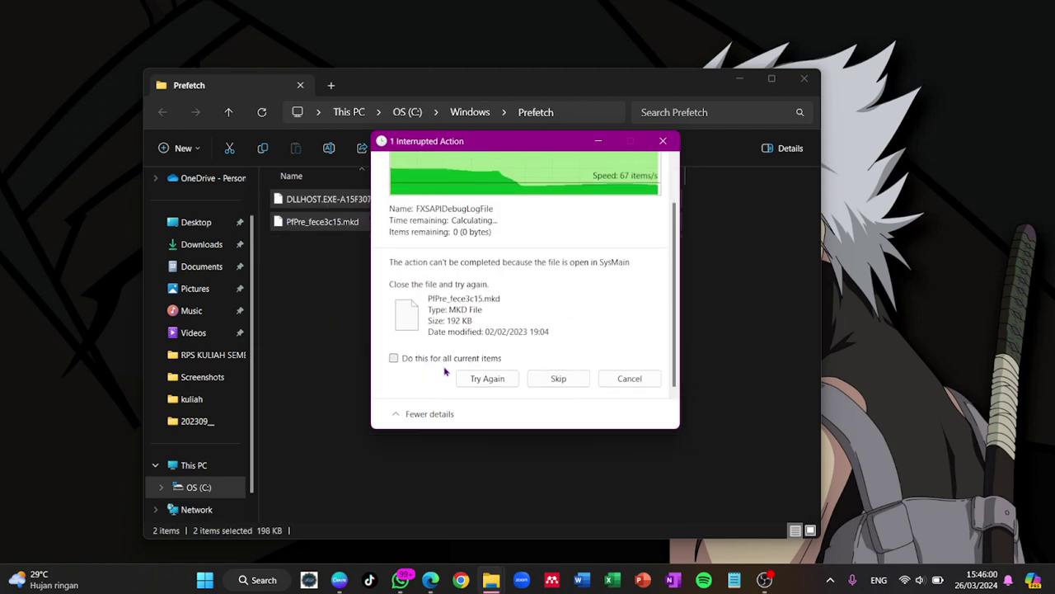
click(441, 367)
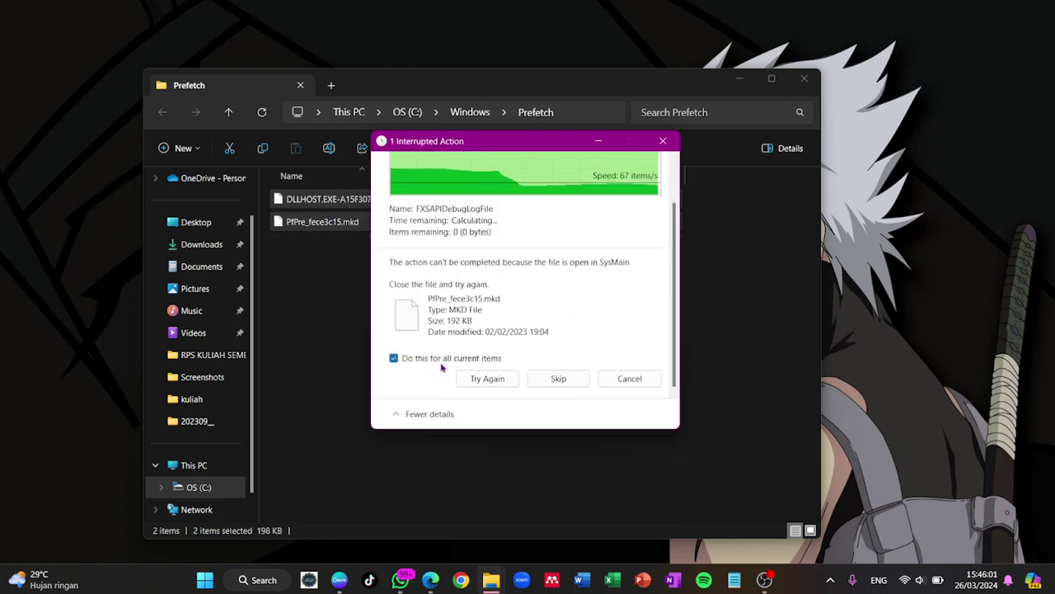
click(558, 378)
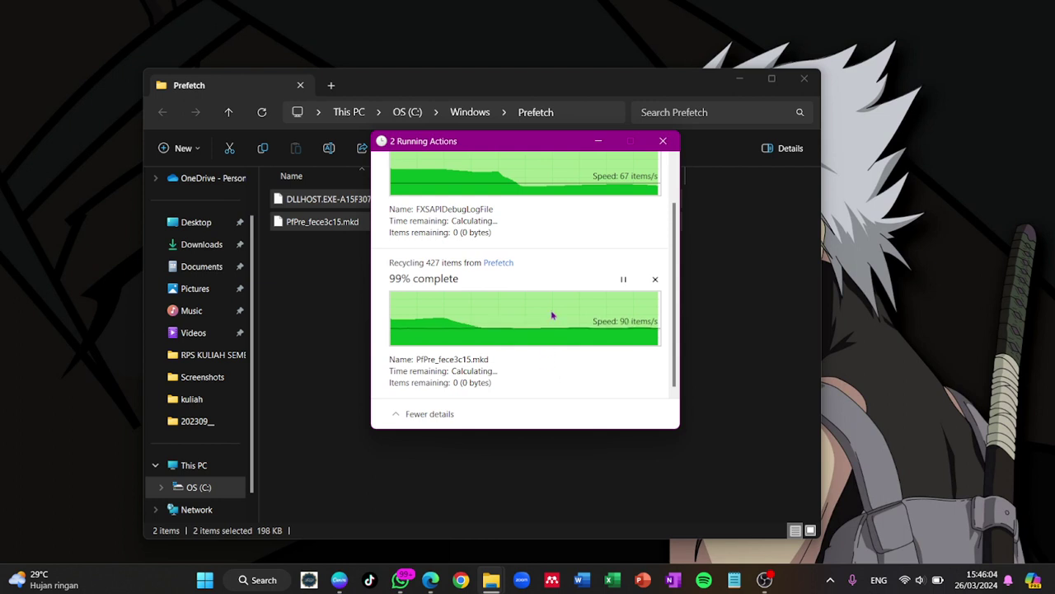
click(595, 141)
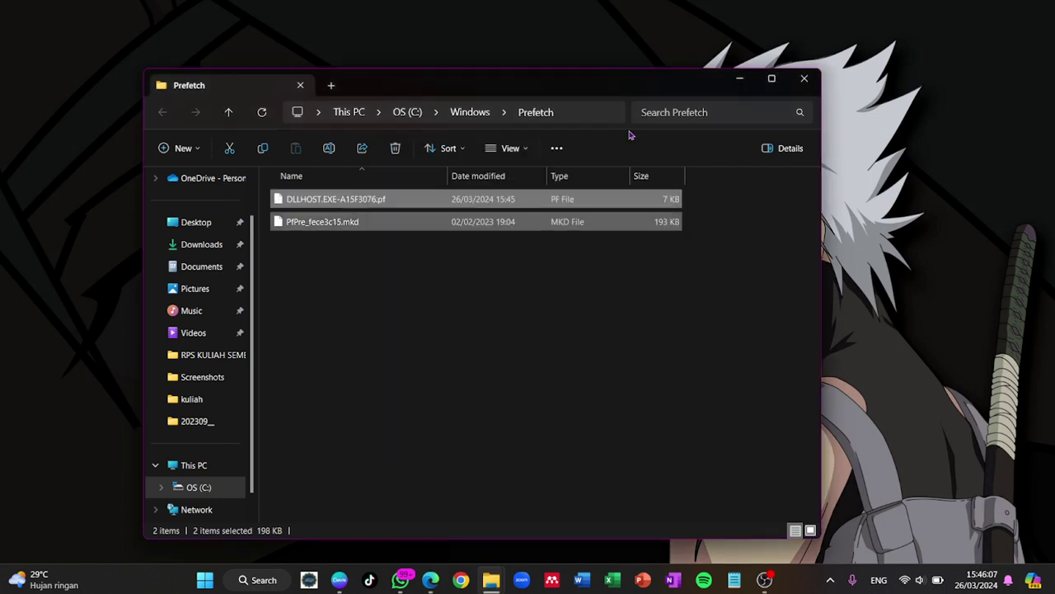
click(741, 83)
- Refresh the desktop and turn on the display of the desktop icons
right_click(585, 188)
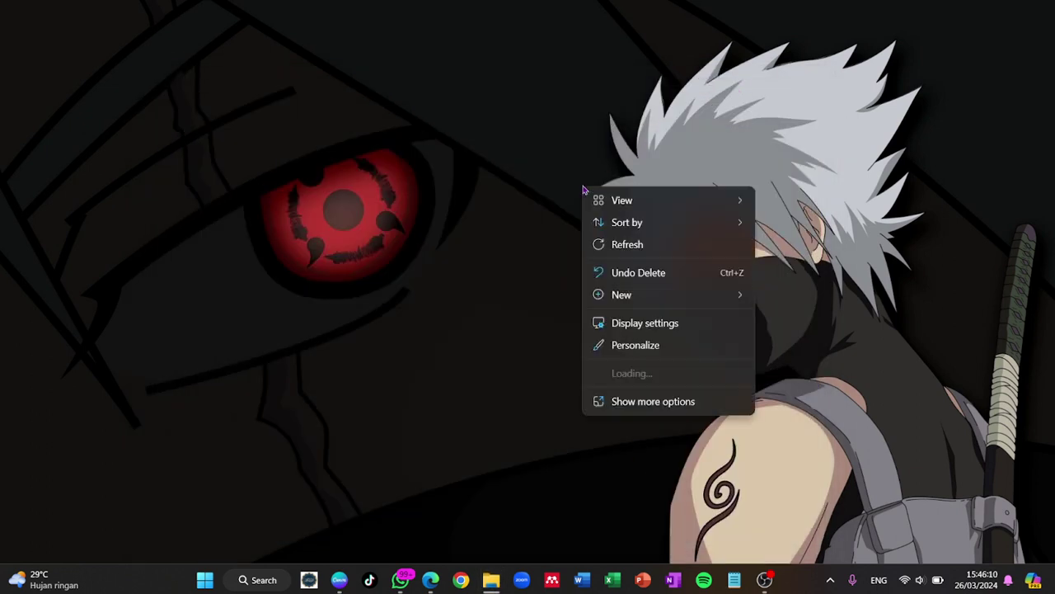
click(627, 244)
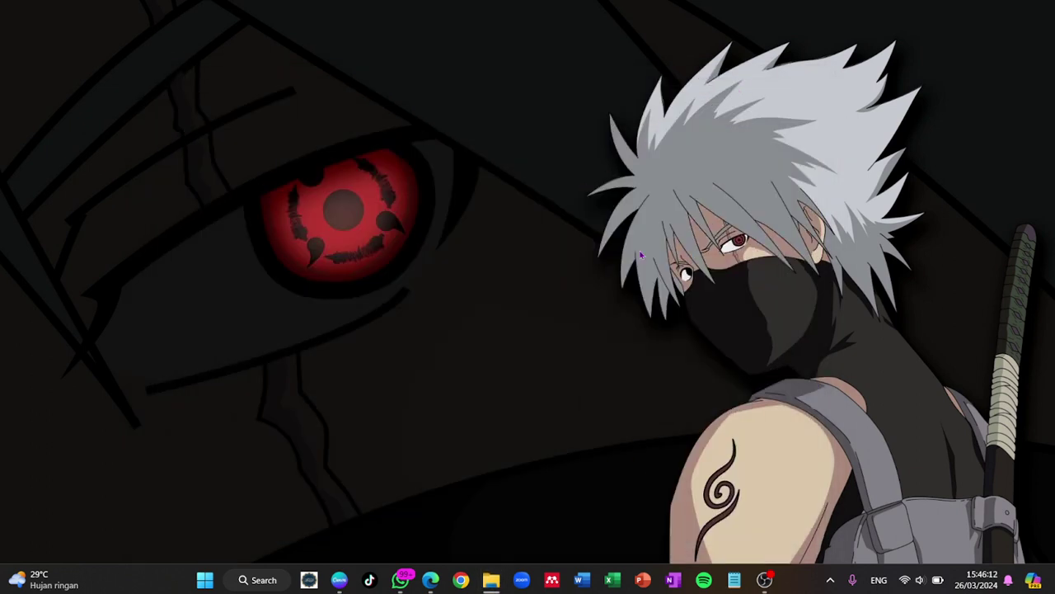
right_click(639, 251)
mouse_move(706, 270)
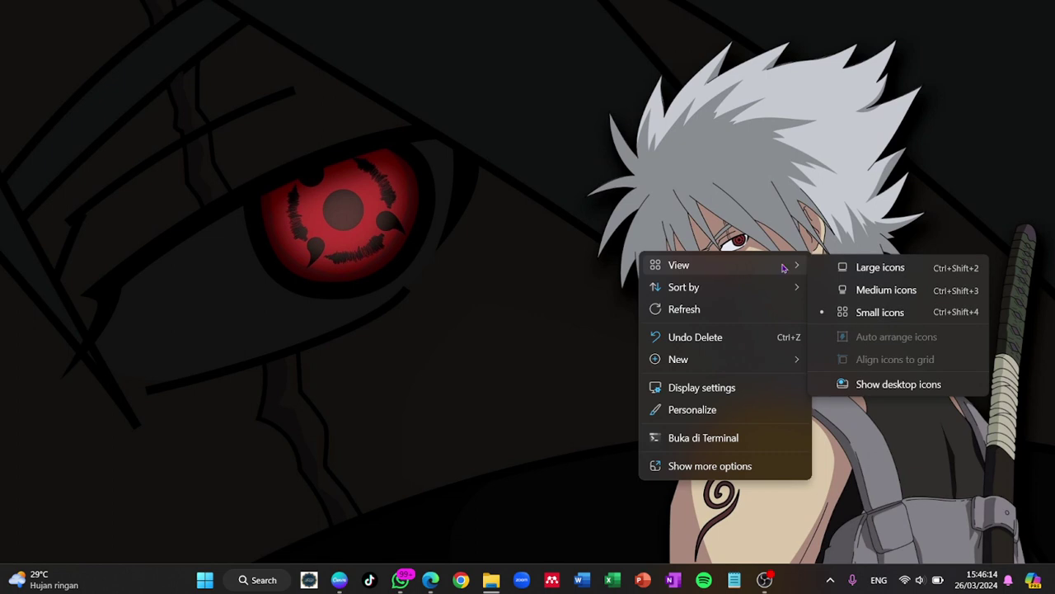
click(853, 390)
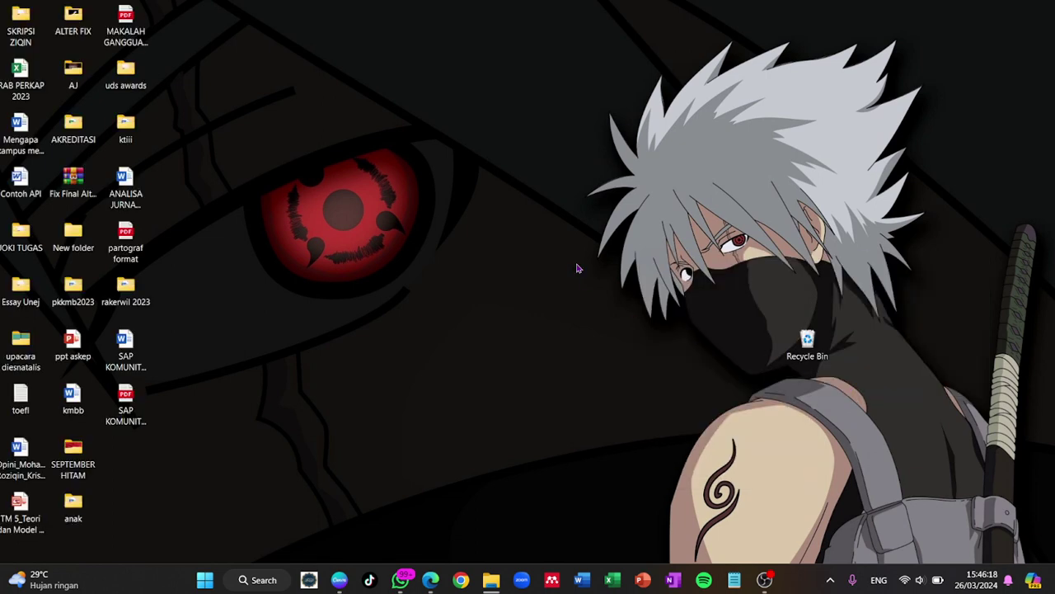
- Empty the Recycle Bin, confirming the permanent deletion of all its items
right_click(810, 358)
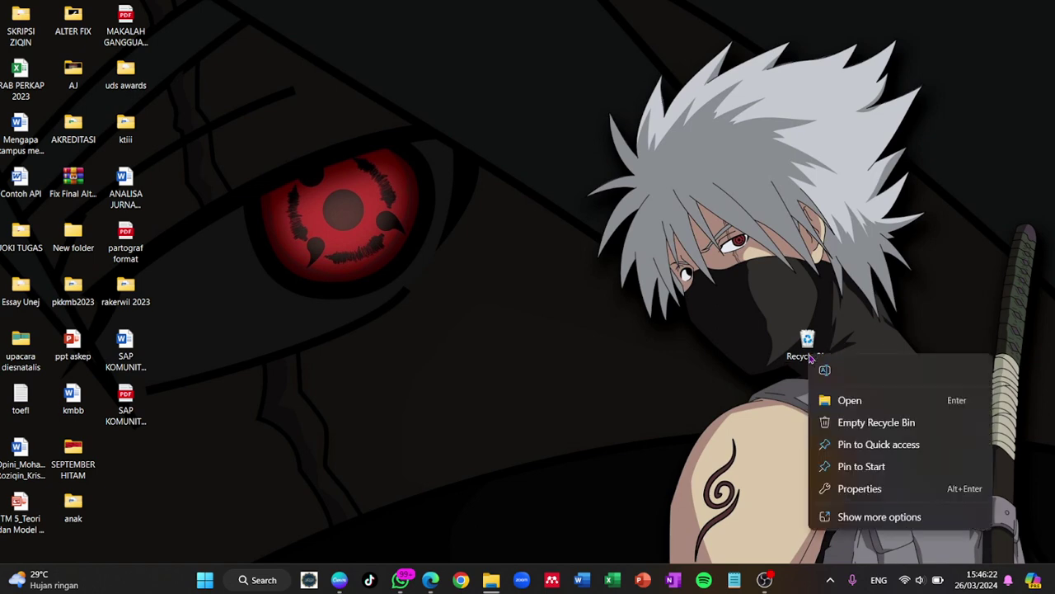
click(841, 422)
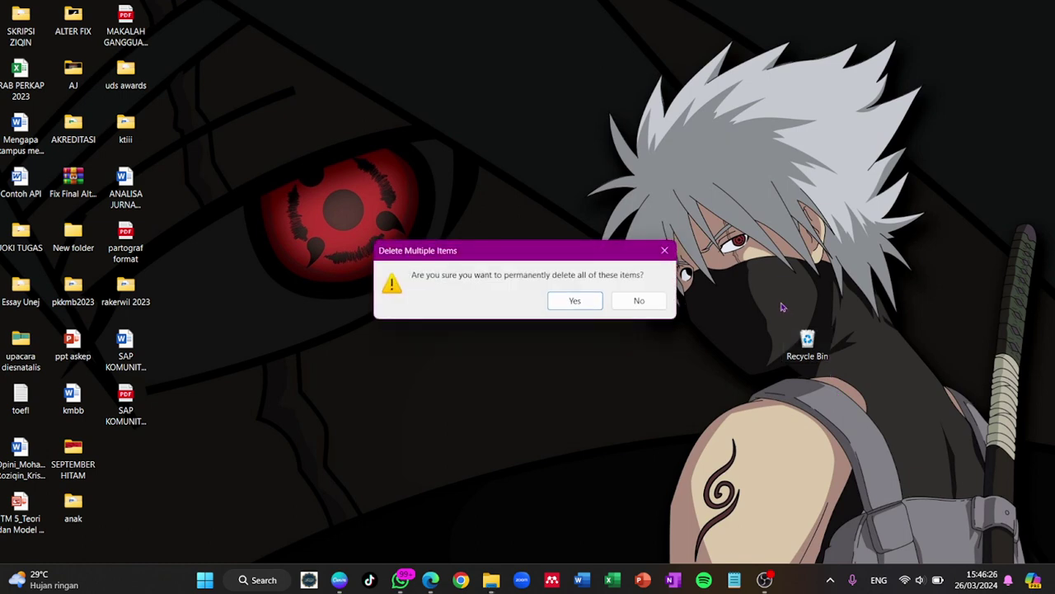
click(580, 300)
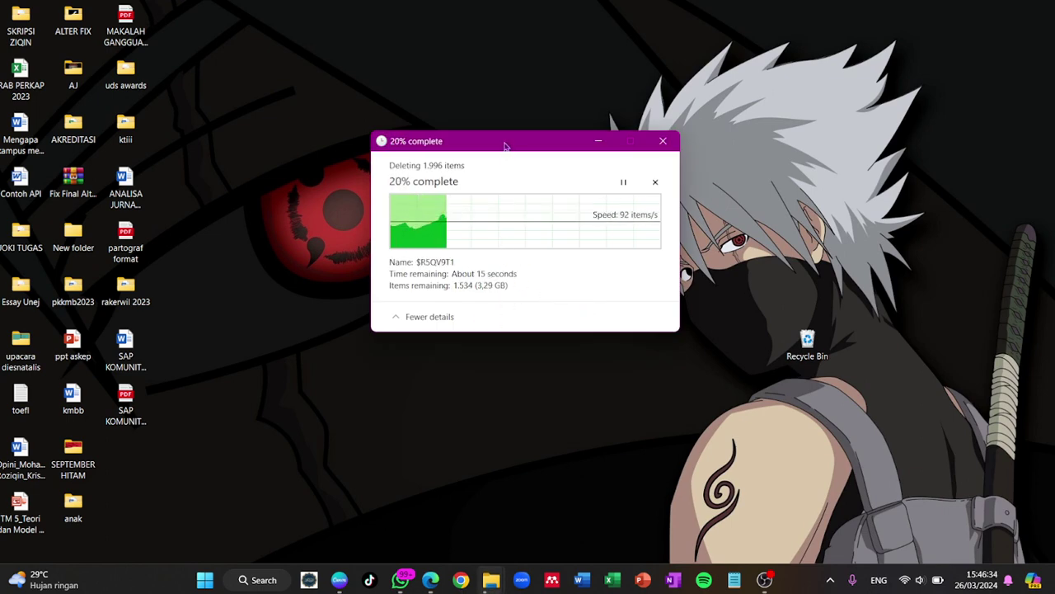
drag(505, 145, 458, 136)
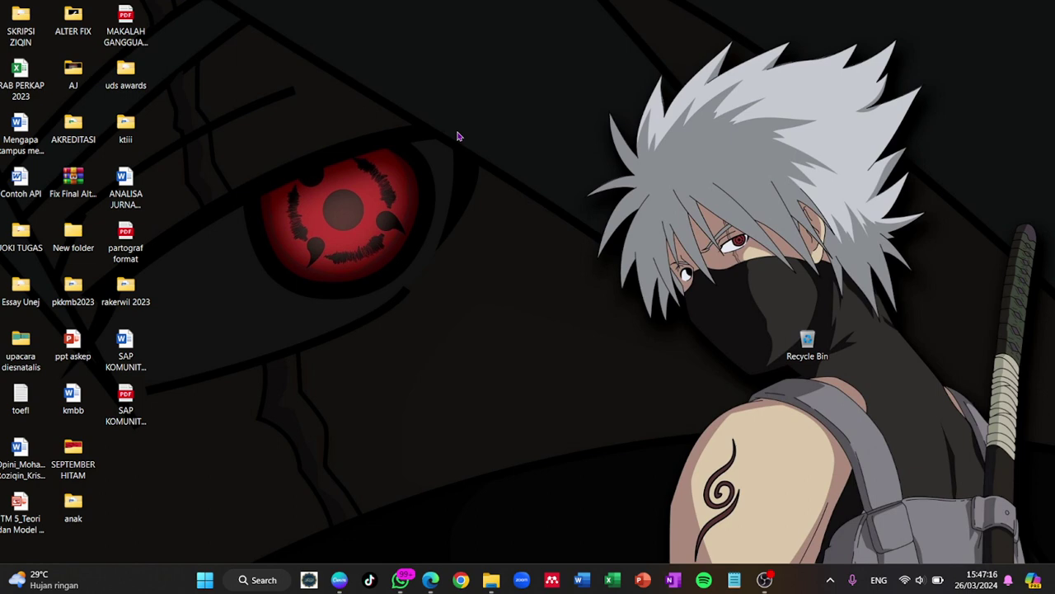
- Turn off the display of the desktop icons
right_click(458, 136)
mouse_move(493, 154)
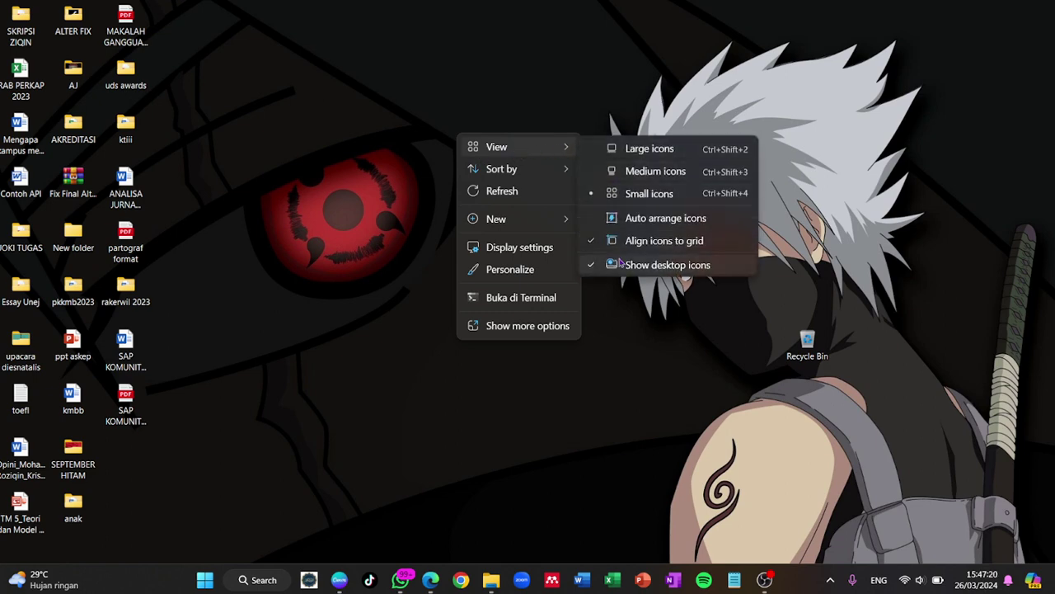
click(620, 262)
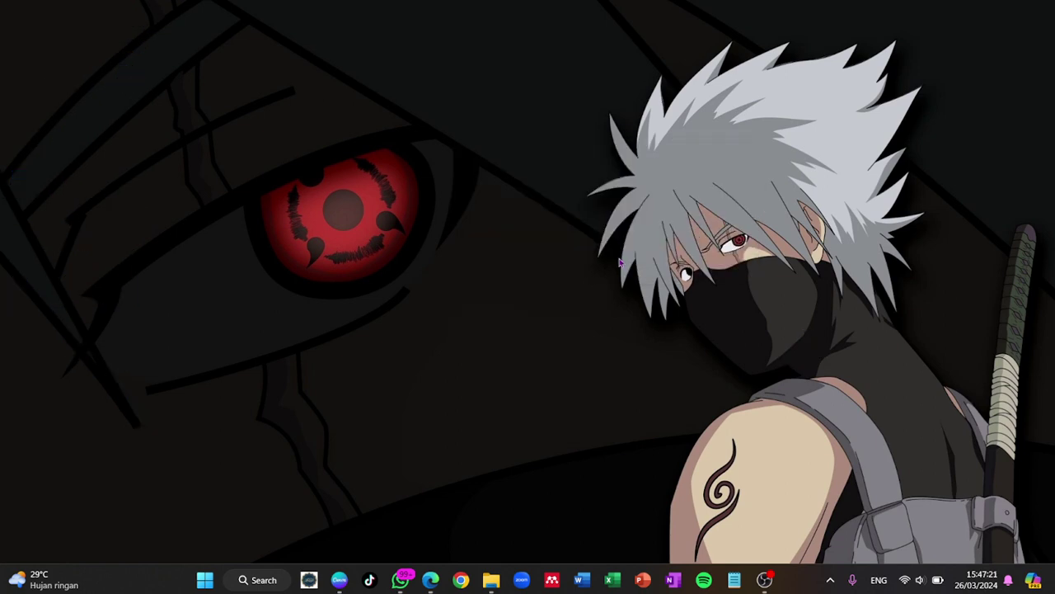
click(766, 581)
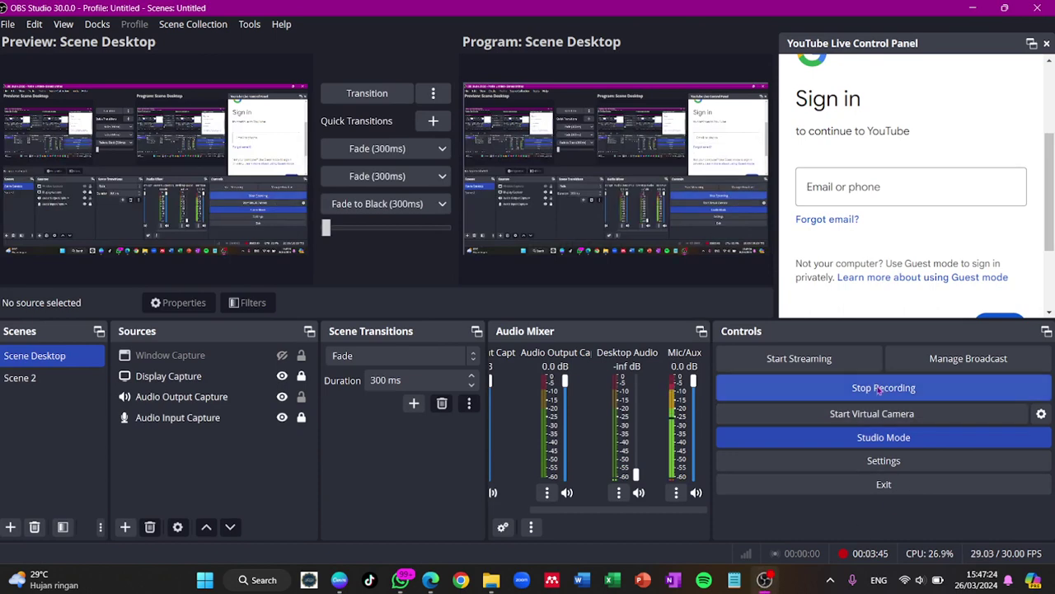